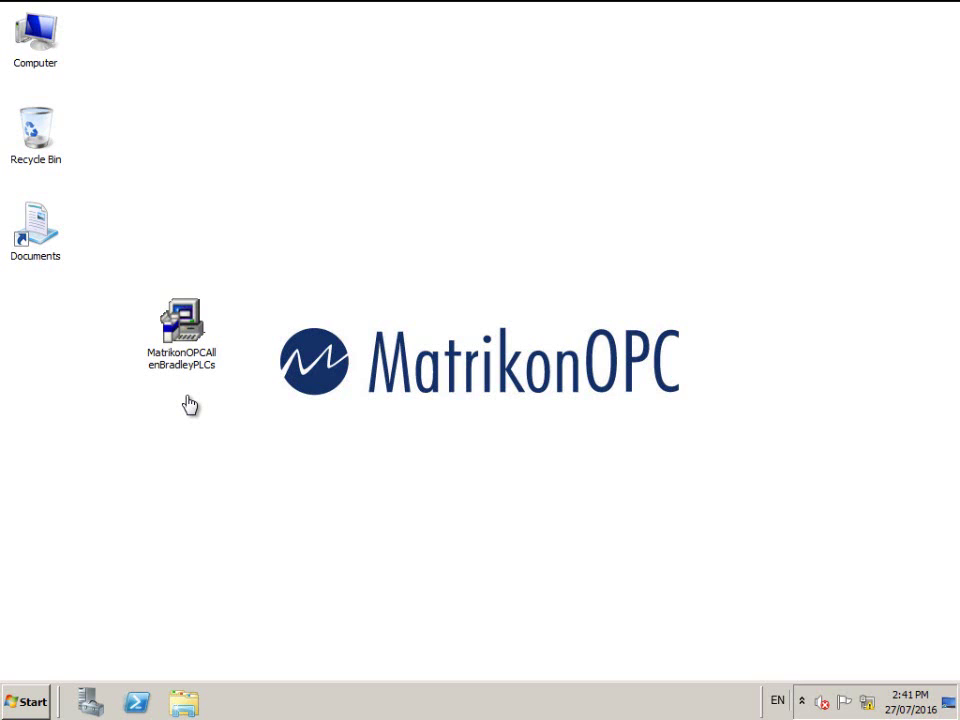
Launch the Allen Bradley OPC server installer and accept its license agreement.
double_click(196, 342)
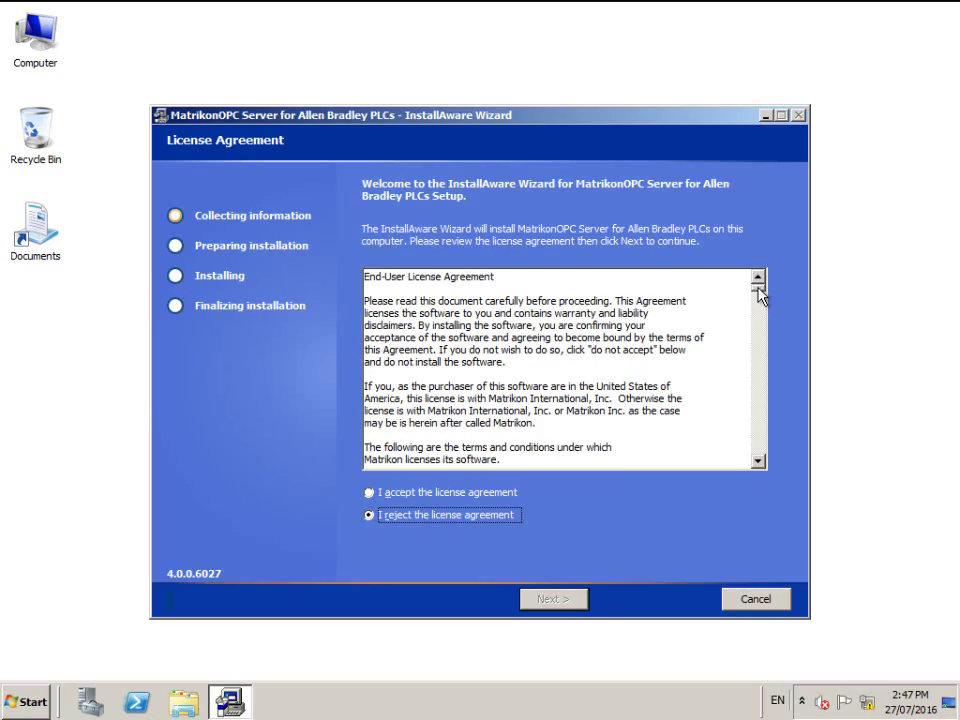
drag(760, 292, 758, 465)
click(440, 493)
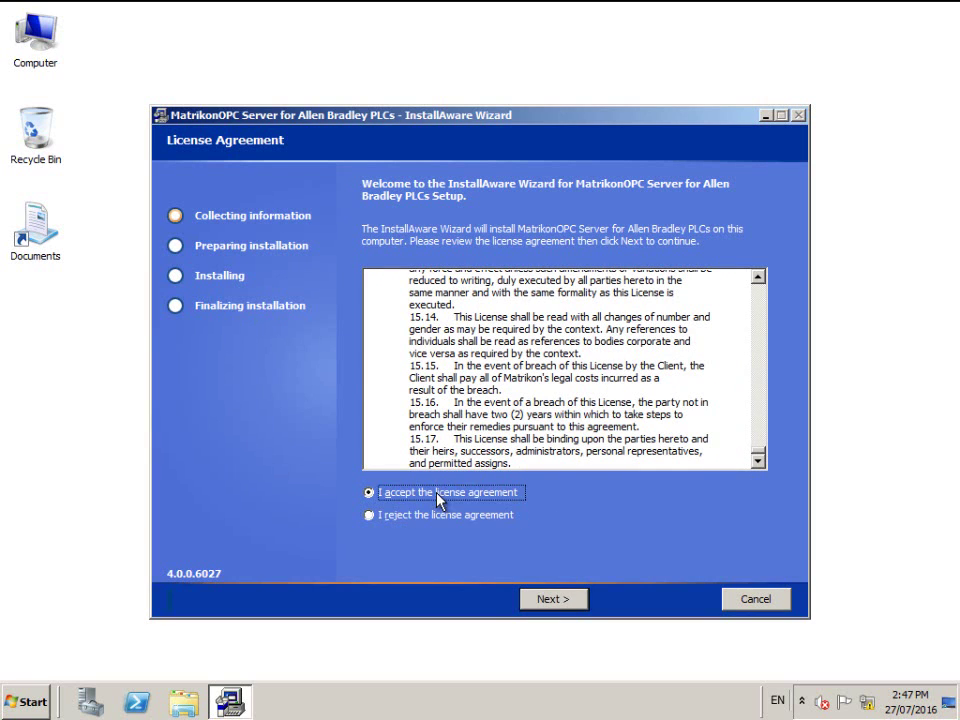
click(560, 596)
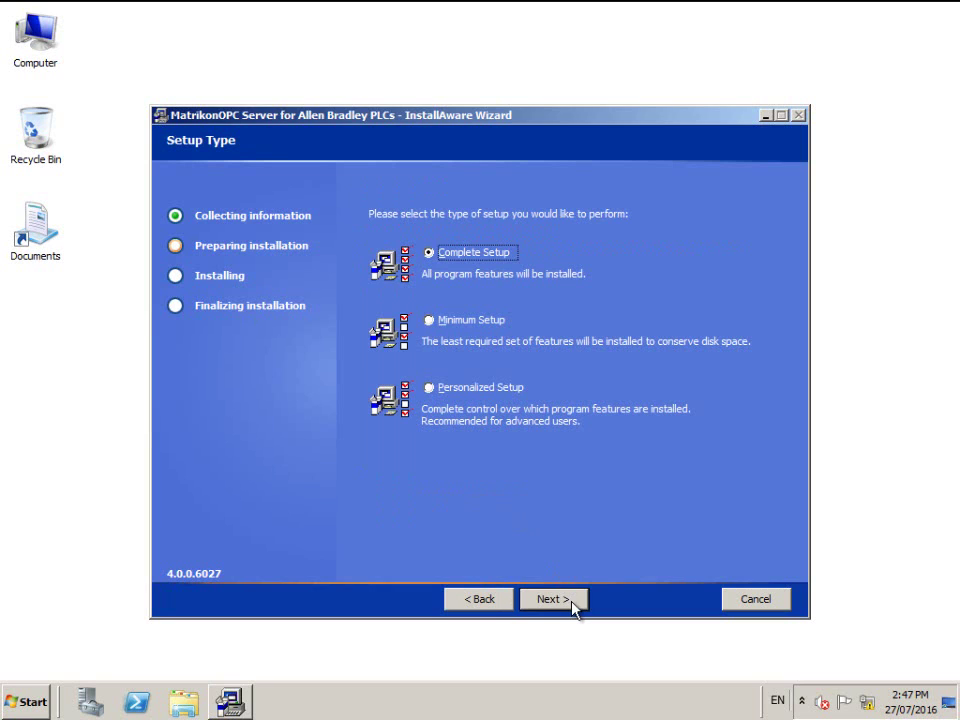
Keep complete setup, default folder, MatrikonOPC Start Menu group, password and 30-day licence, then install.
click(574, 604)
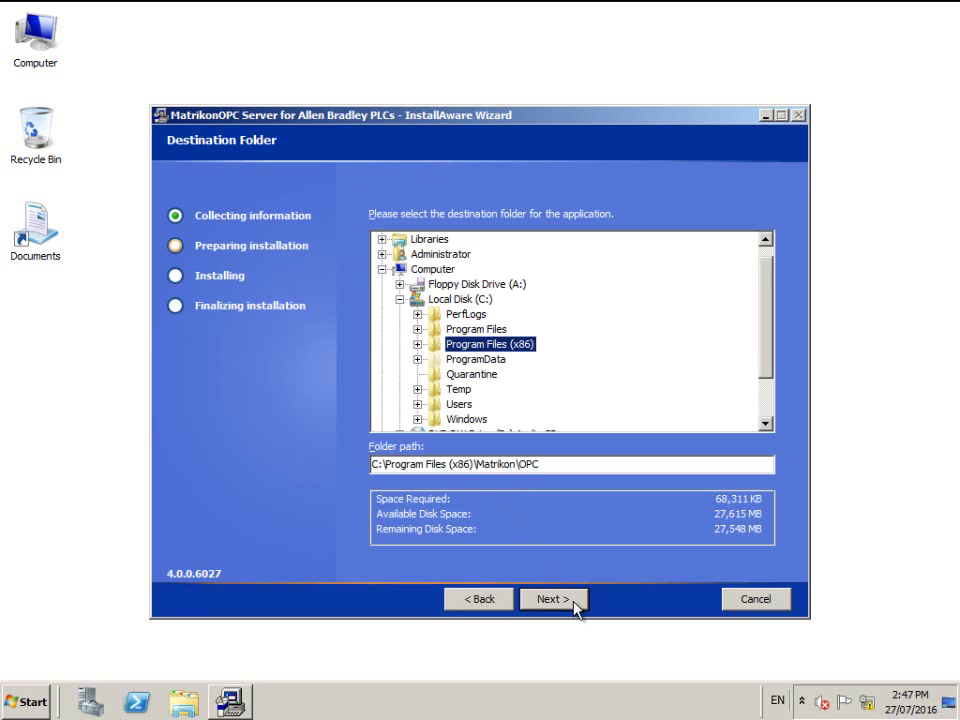
click(553, 599)
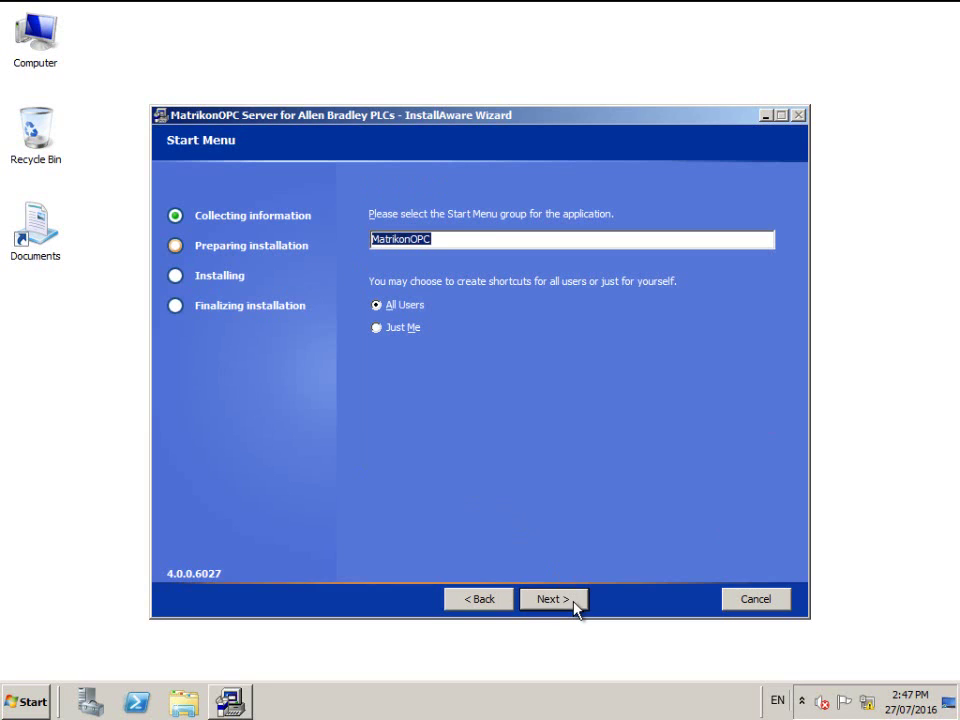
click(576, 604)
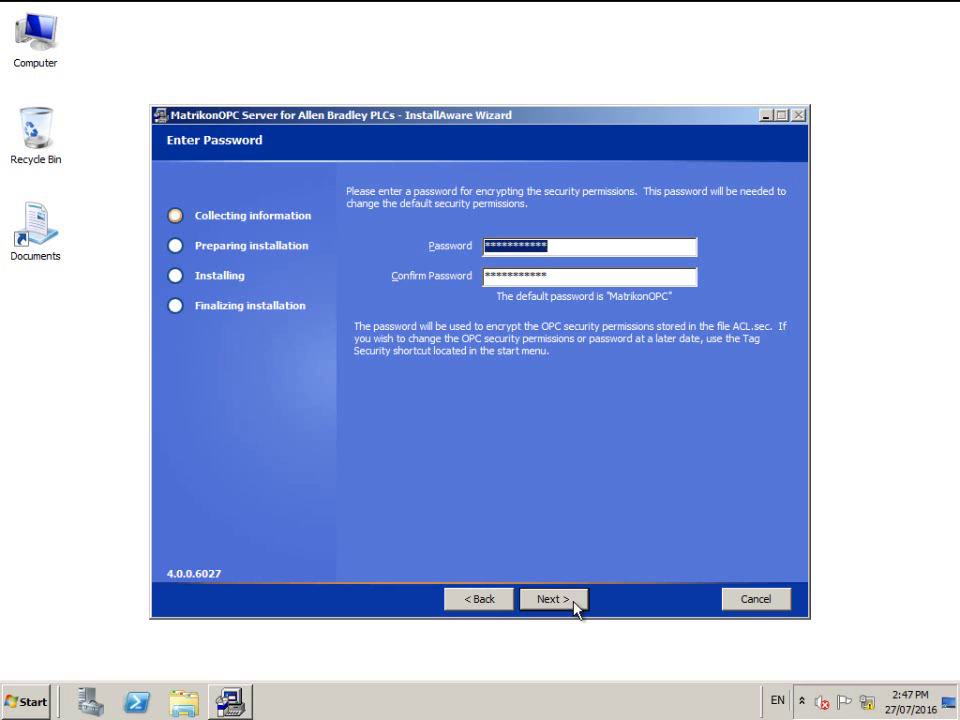
click(575, 602)
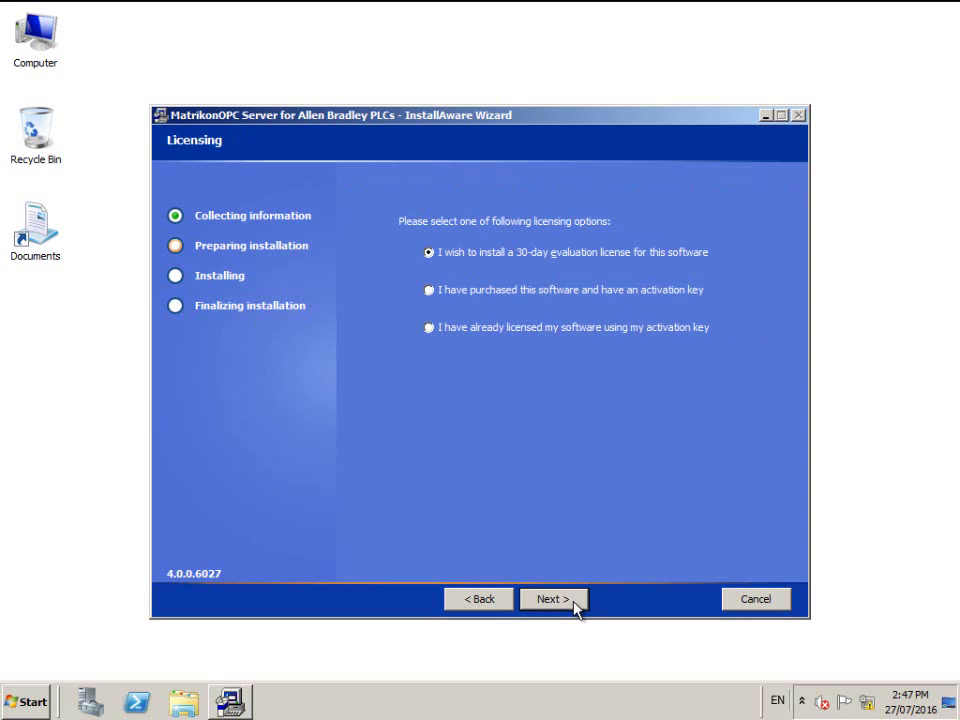
click(575, 602)
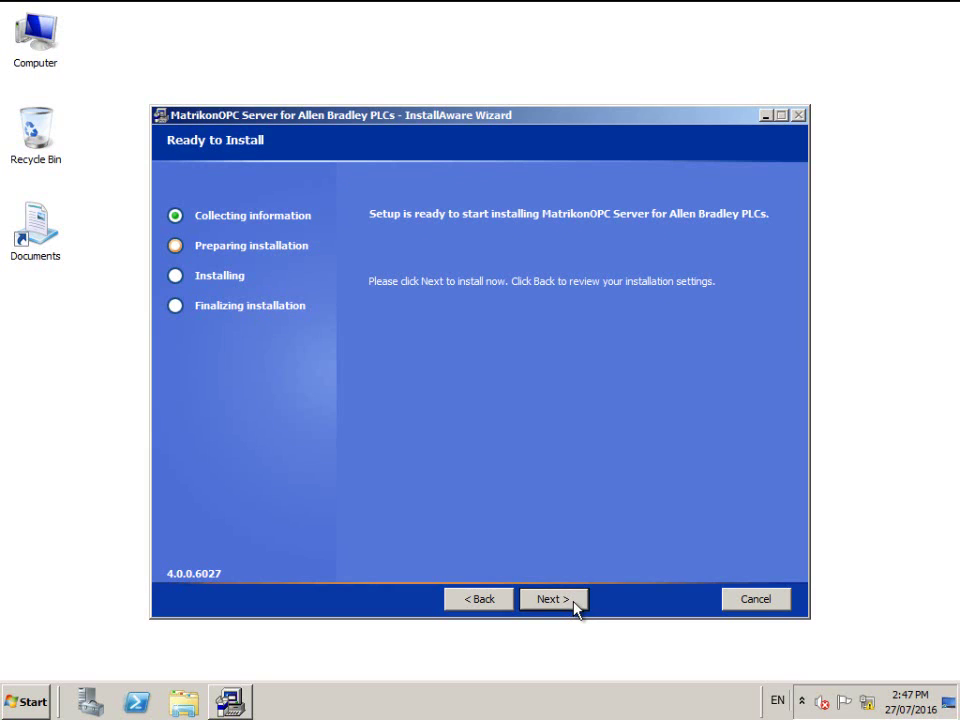
click(574, 601)
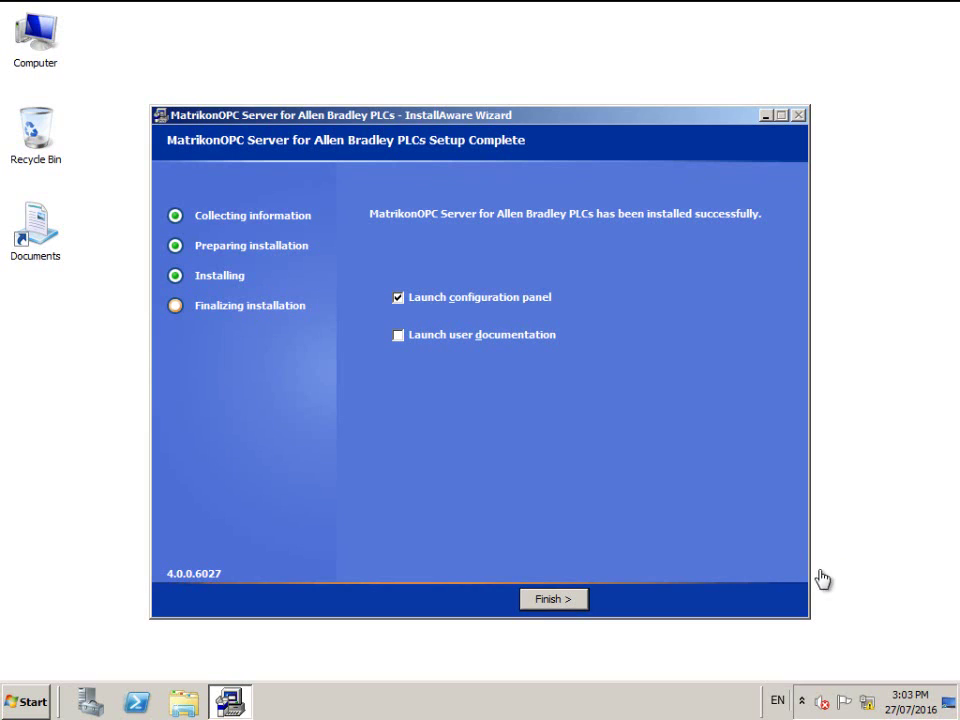
Finish setup, maximize the configuration panel and show the New Node type list.
click(567, 605)
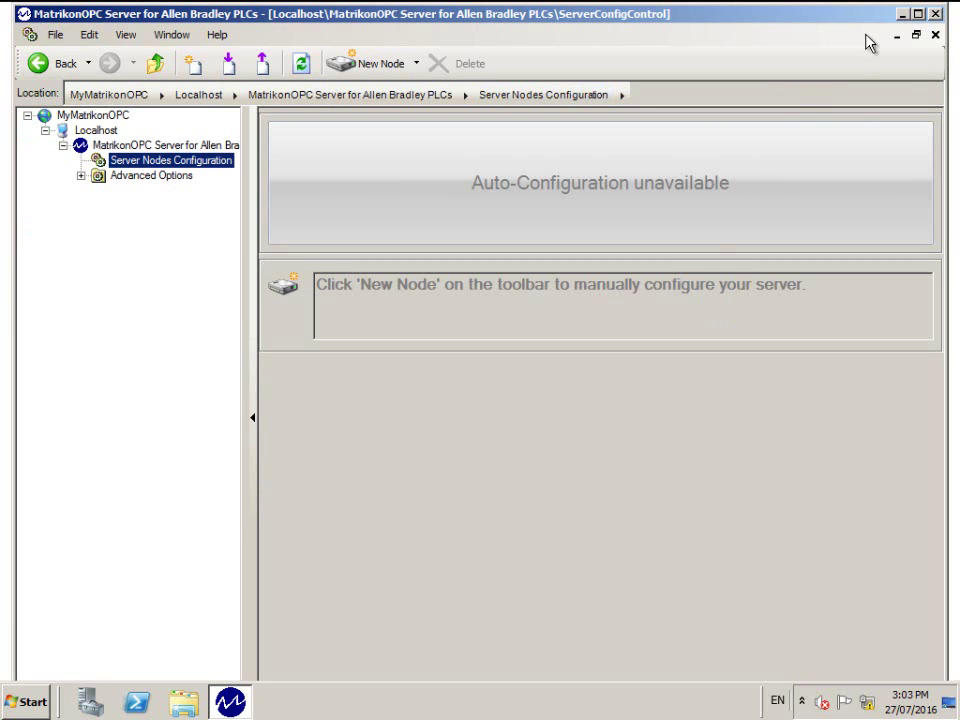
click(918, 15)
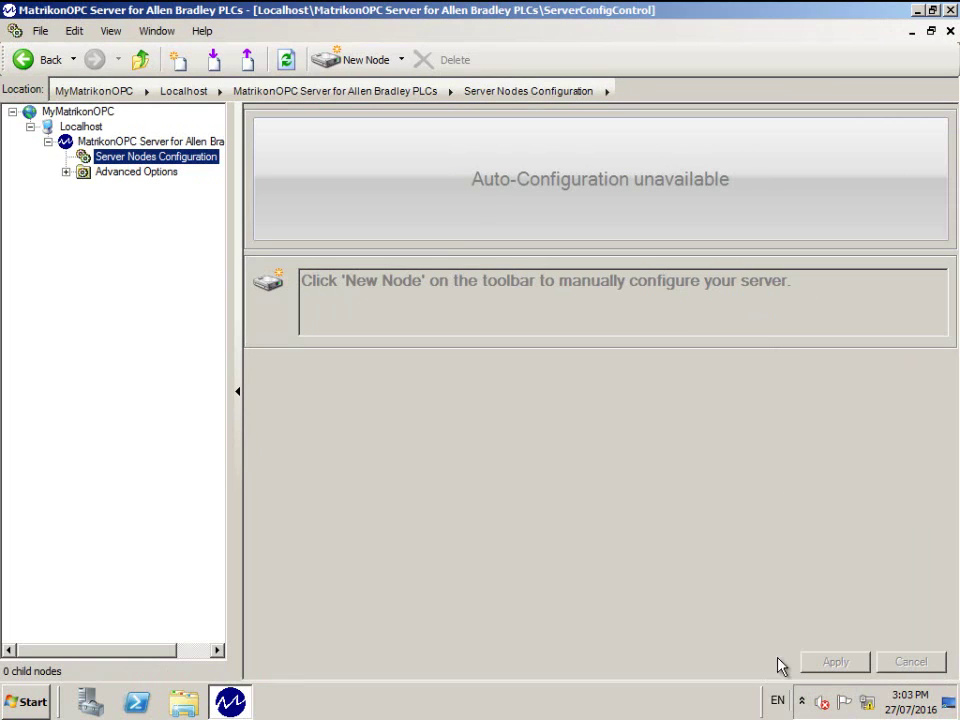
click(376, 62)
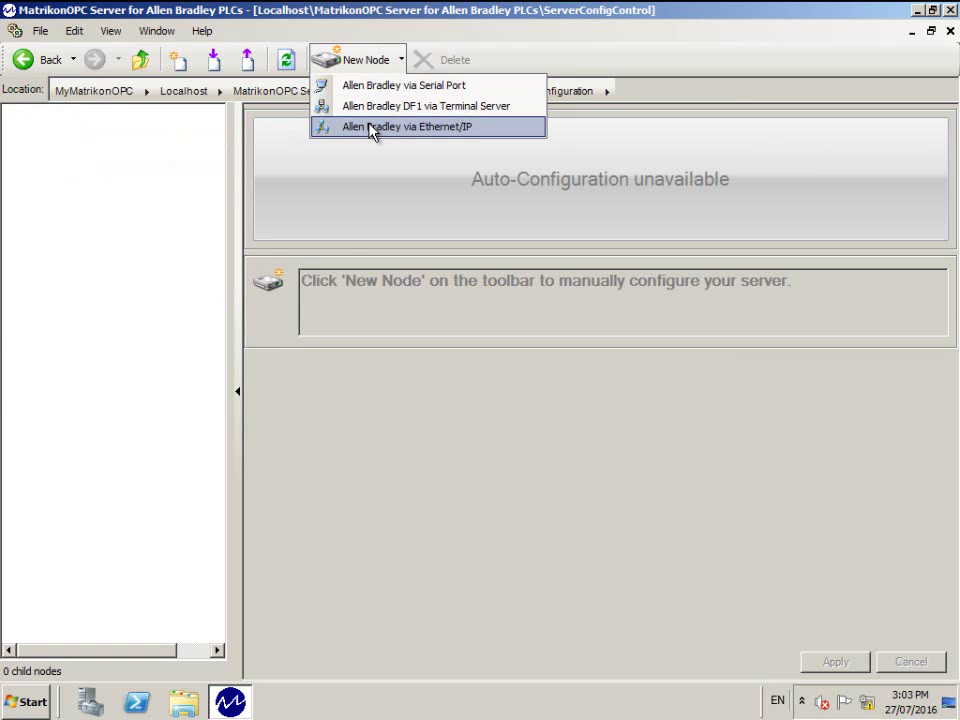
Add a new 'Allen Bradley via Ethernet/IP' node.
click(370, 128)
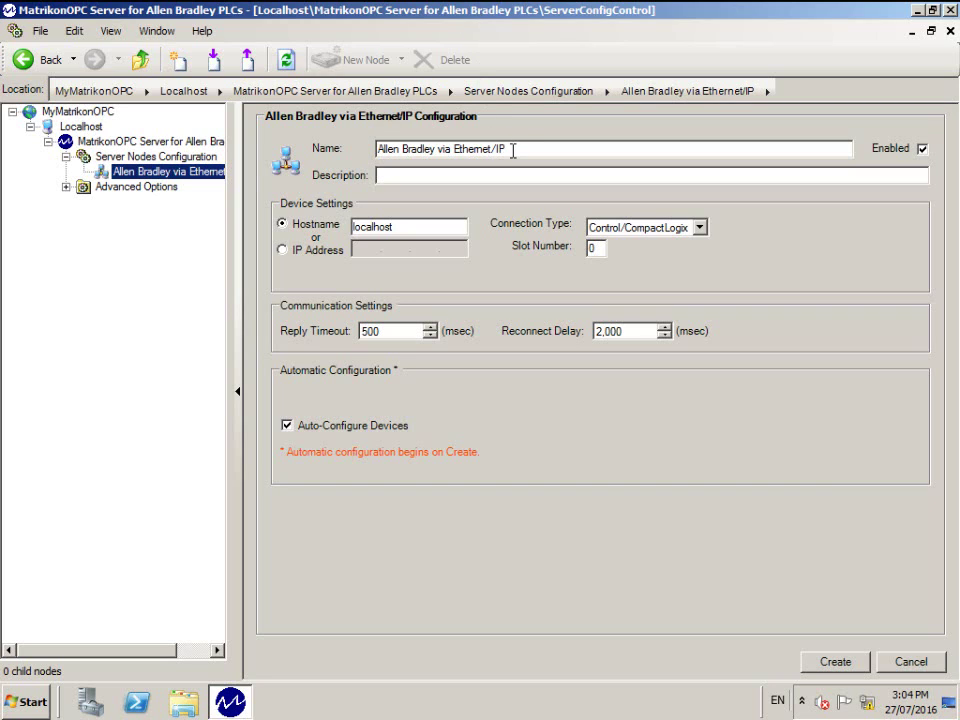
Create the Ethernet/IP node 'AB' using IP address 192.168.0.21.
drag(513, 150, 373, 150)
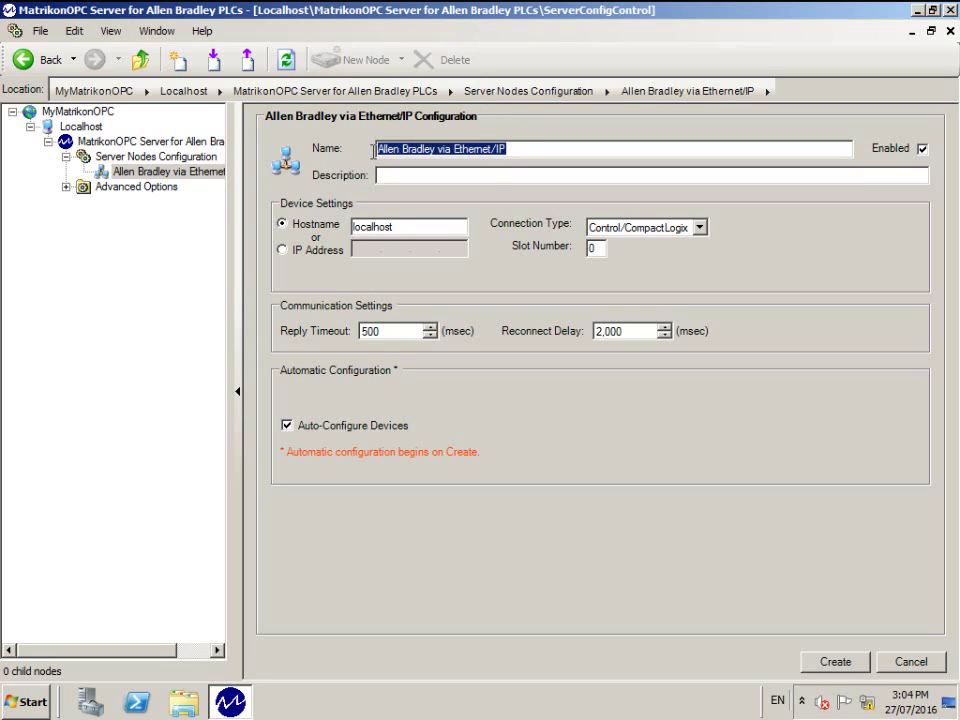
text(AB)
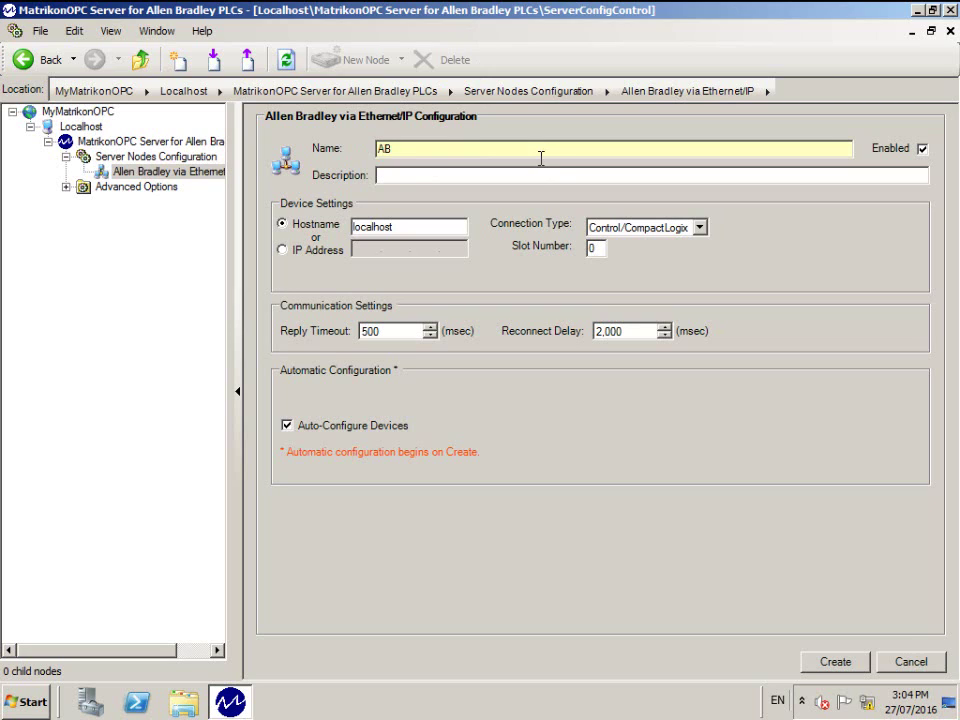
click(283, 251)
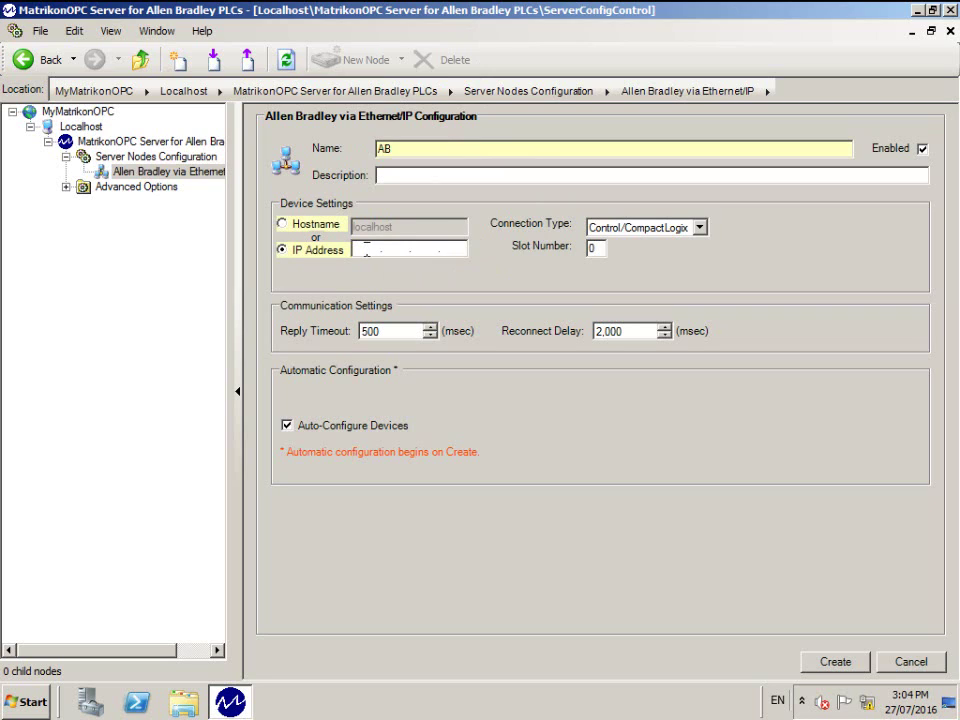
click(366, 250)
text(192)
text(168.0)
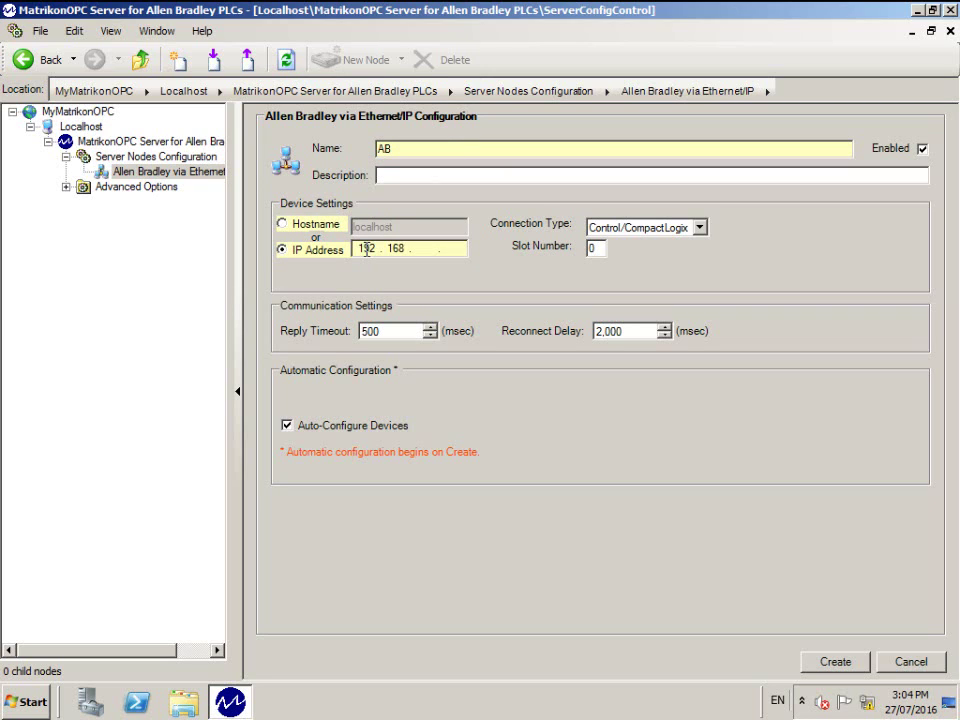
text(.1)
key(BackSpace)
text(21)
click(836, 663)
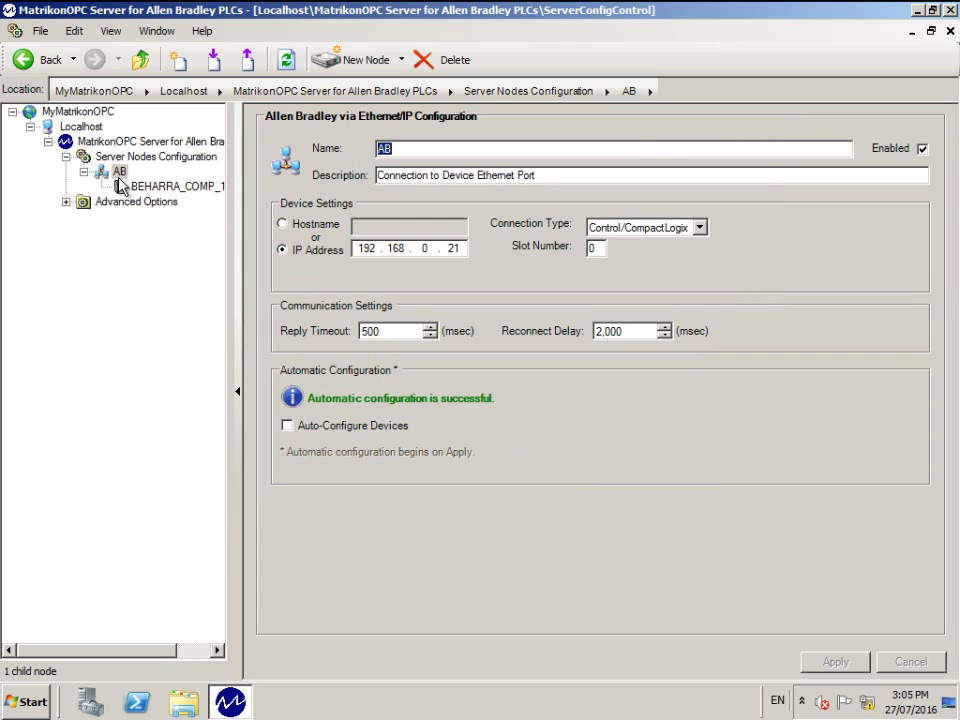
Open the configuration page of the discovered PLC BEHARRA_COMP_1A under AB.
click(150, 187)
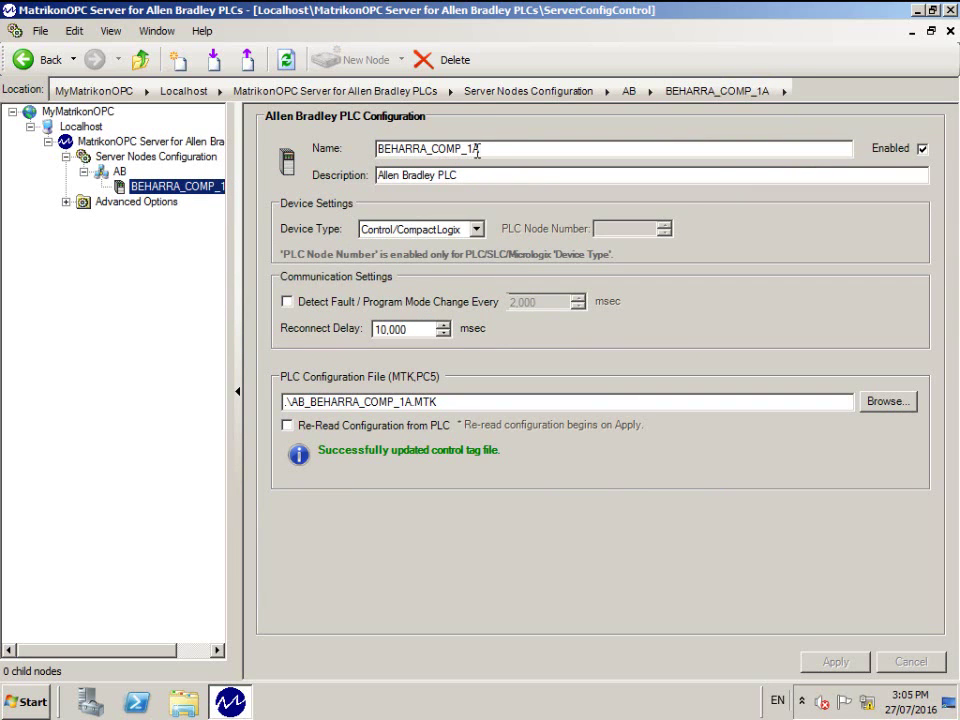
Replace the BEHARRA_COMP_1A device name with 'PLC'.
drag(485, 150, 370, 150)
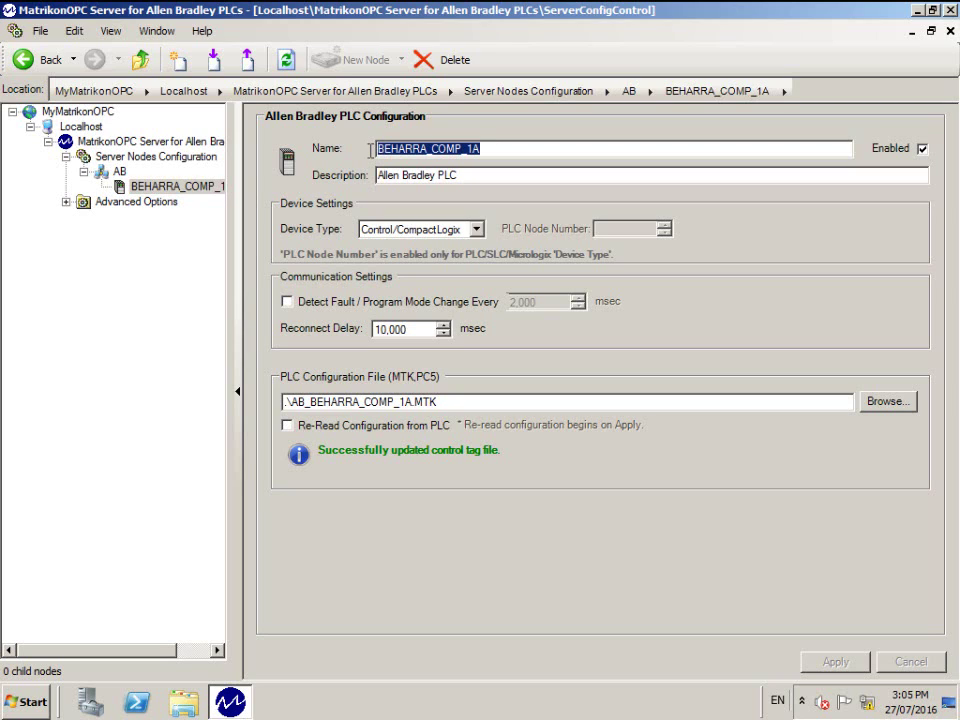
text(PLC)
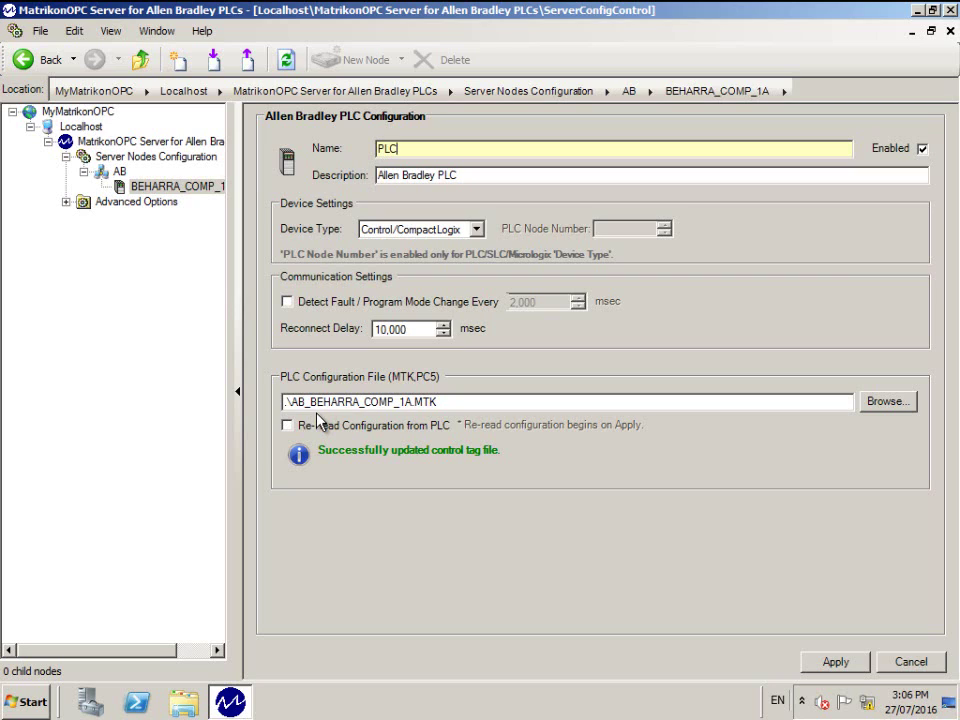
Apply the 'PLC' rename and close the server configuration window.
click(841, 669)
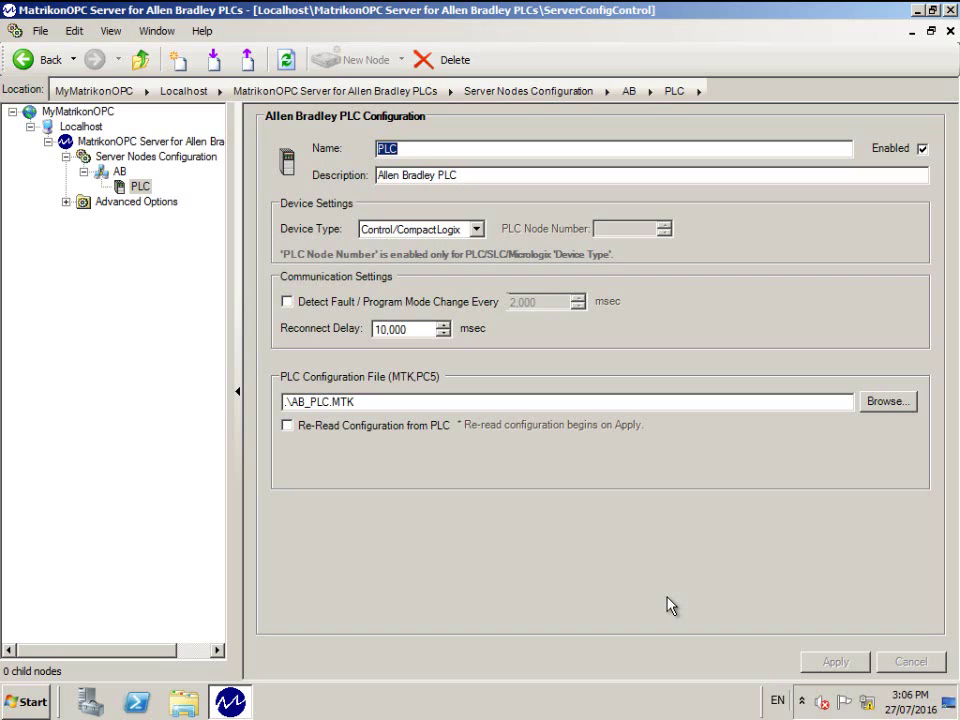
click(950, 10)
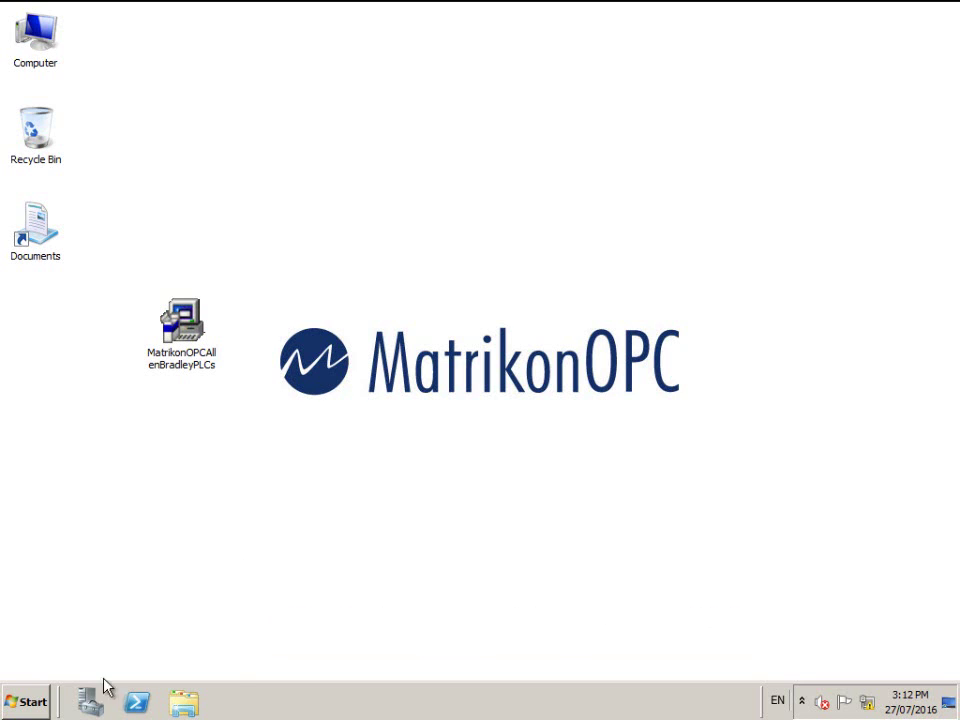
Launch MatrikonOPC Explorer from Start > All Programs > MatrikonOPC > Explorer.
click(27, 704)
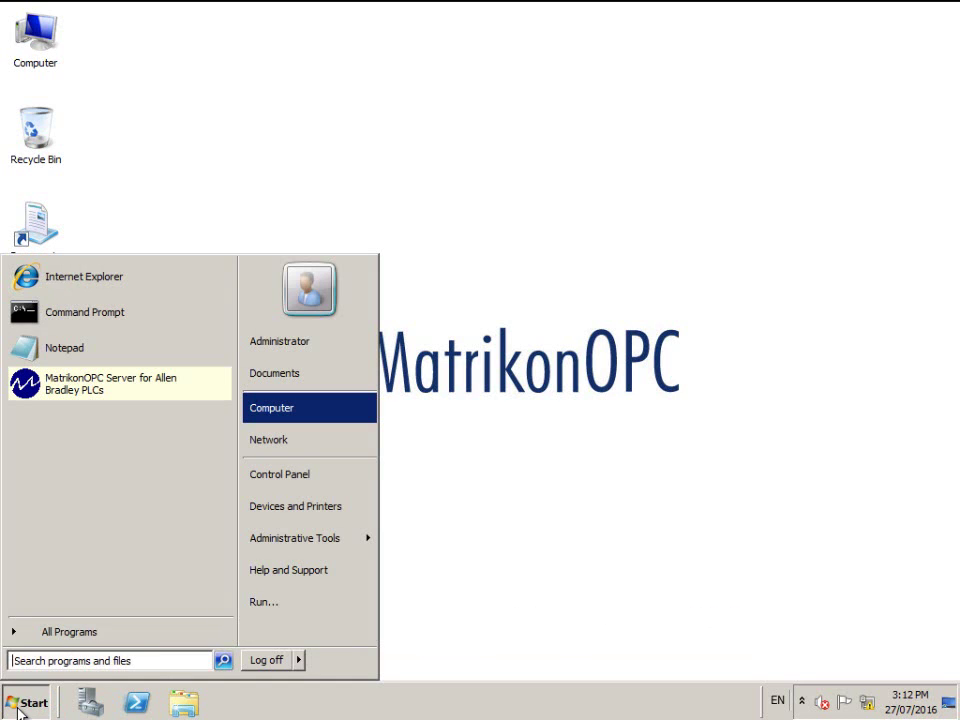
click(72, 633)
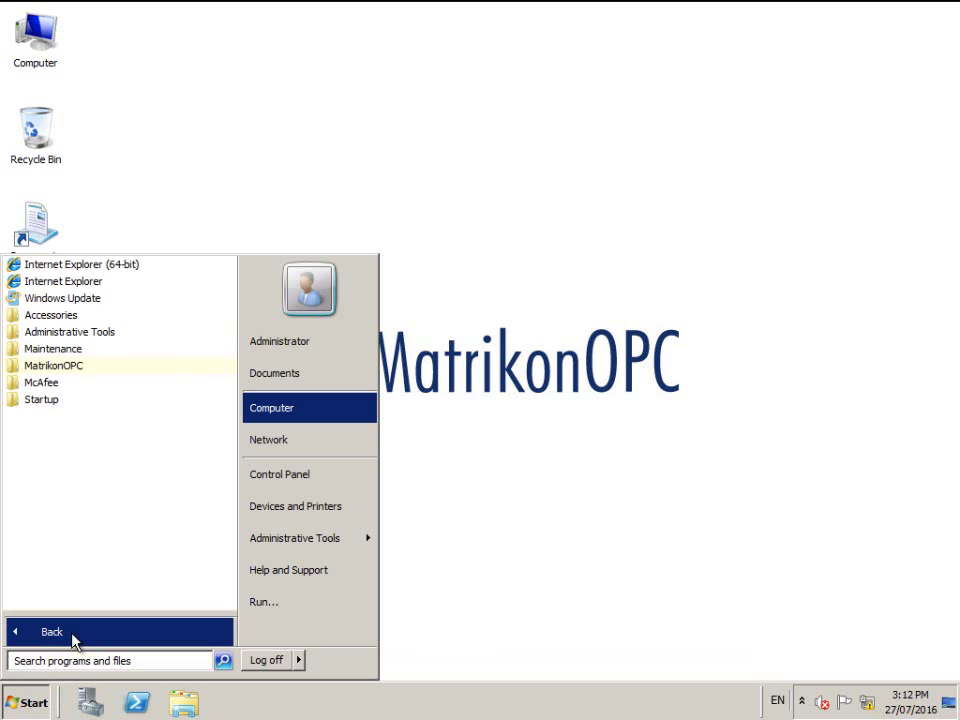
click(90, 367)
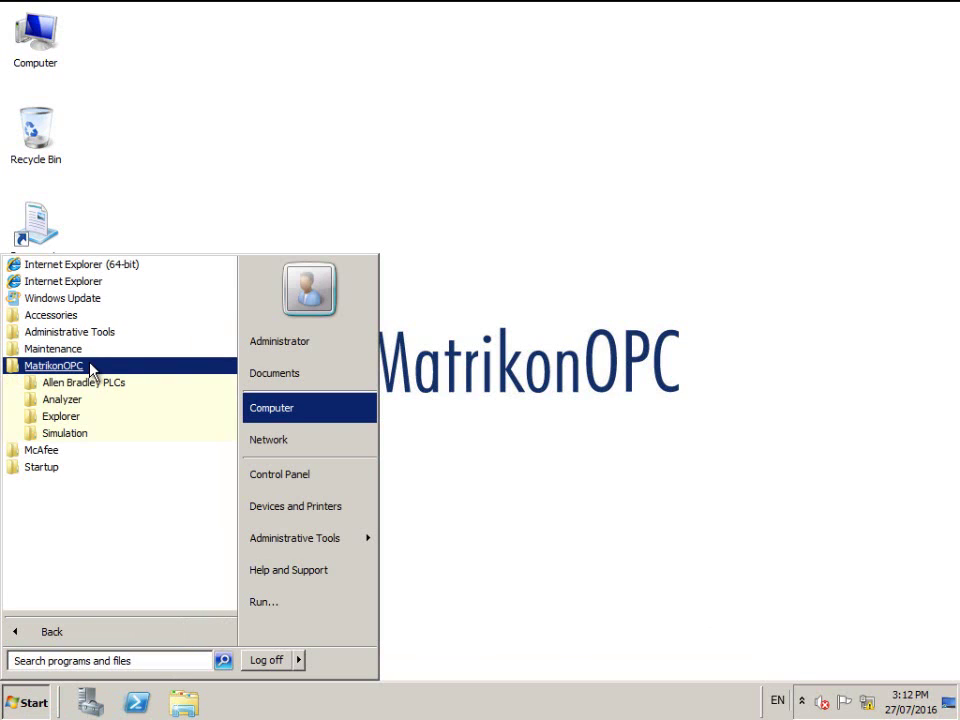
click(93, 423)
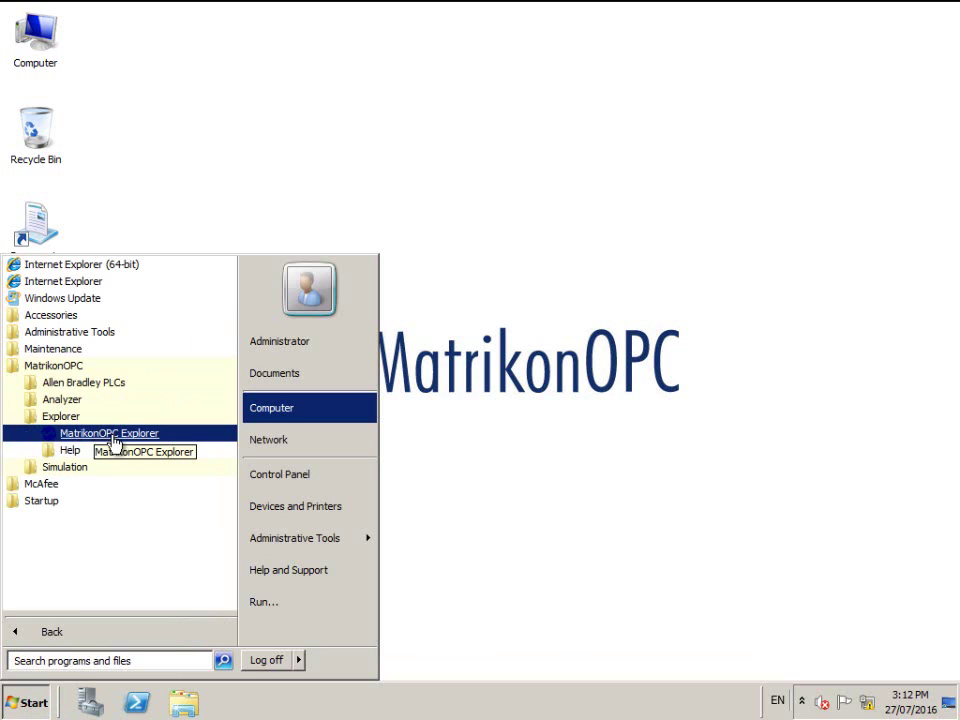
click(117, 438)
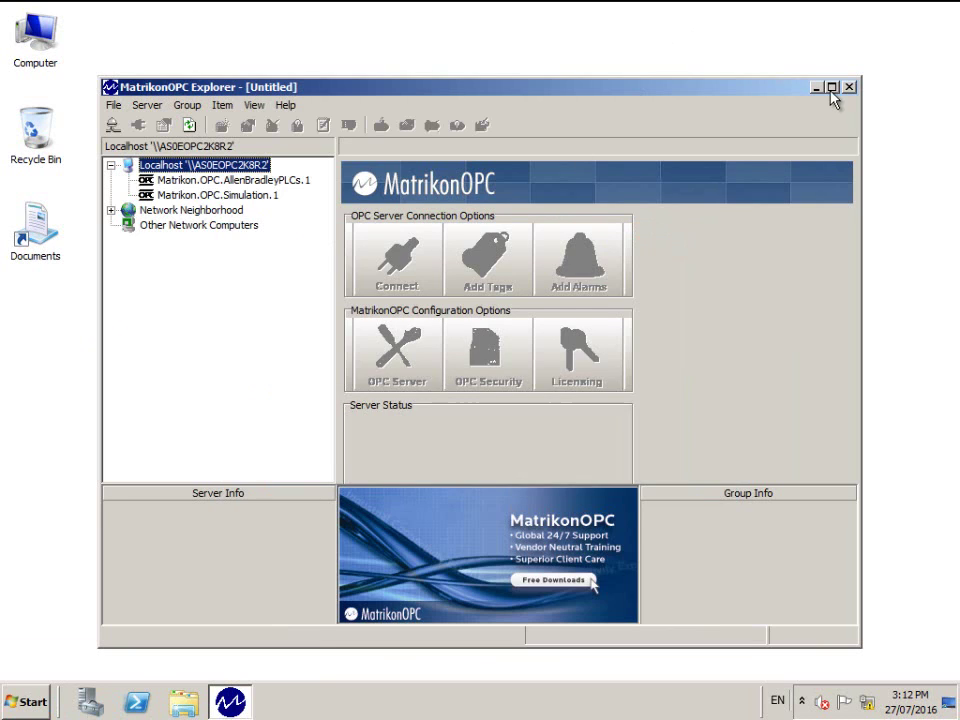
Connect Explorer to Matrikon.OPC.AllenBradleyPLCs.1 and open the Add Tags dialog for Group0.
click(831, 88)
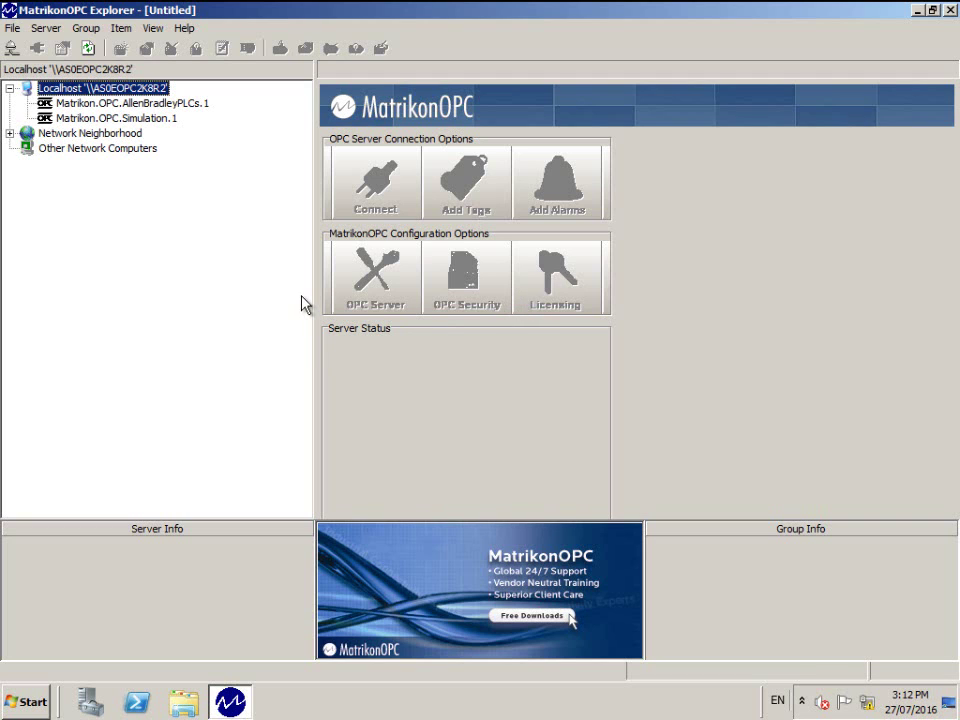
click(130, 103)
click(372, 197)
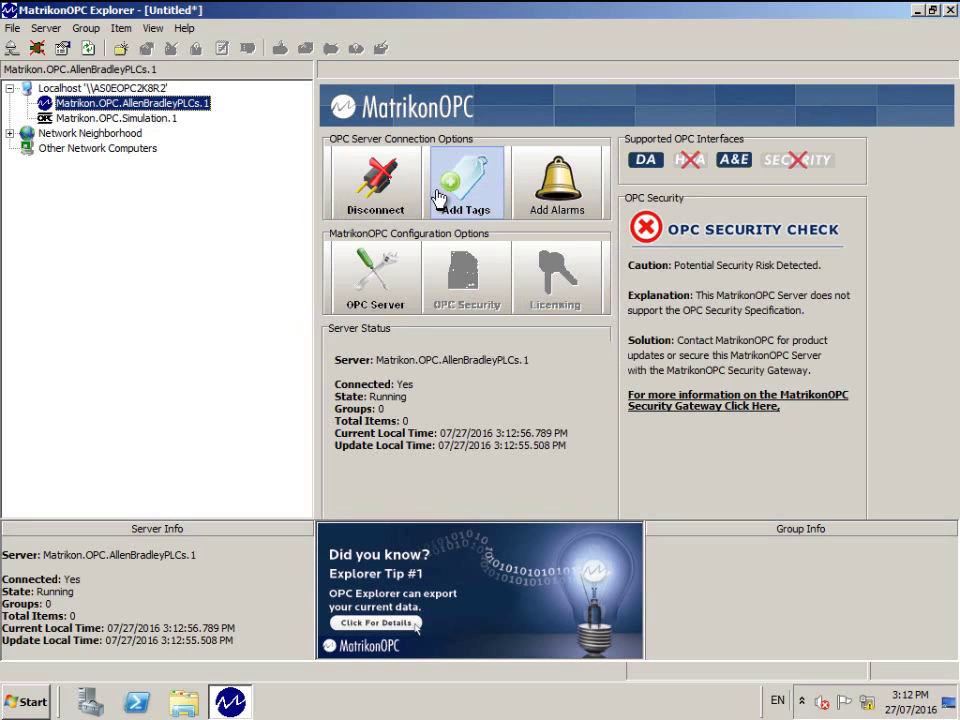
click(468, 195)
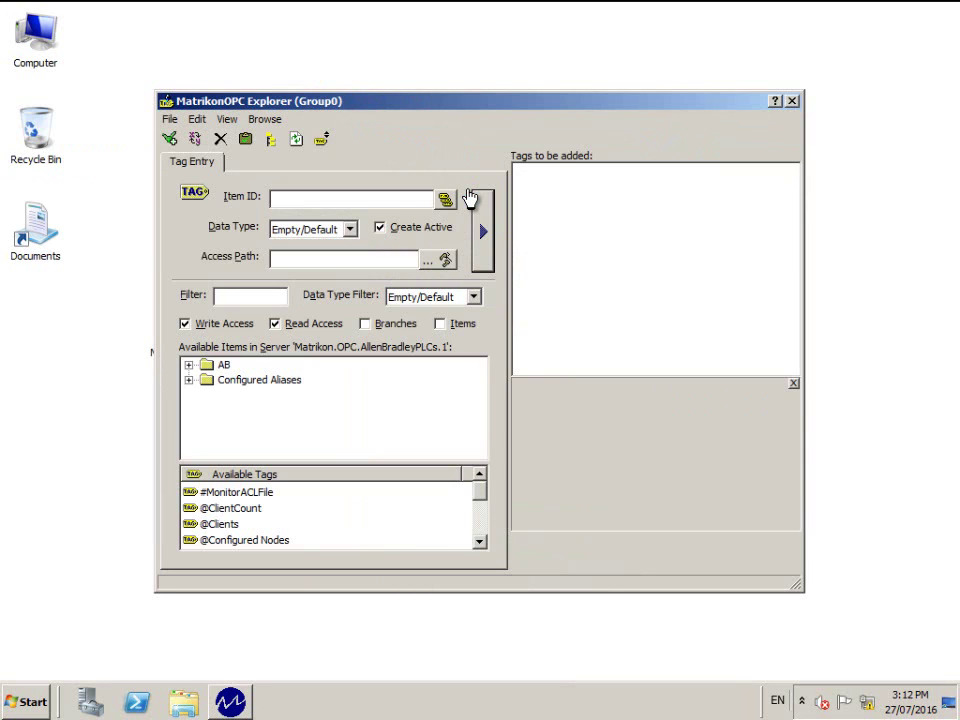
Expand AB > PLC, select the BOOL folder, and scroll its 66 tags toward DO_FUEL_GAS_SOLENOID.VALUE.
click(189, 365)
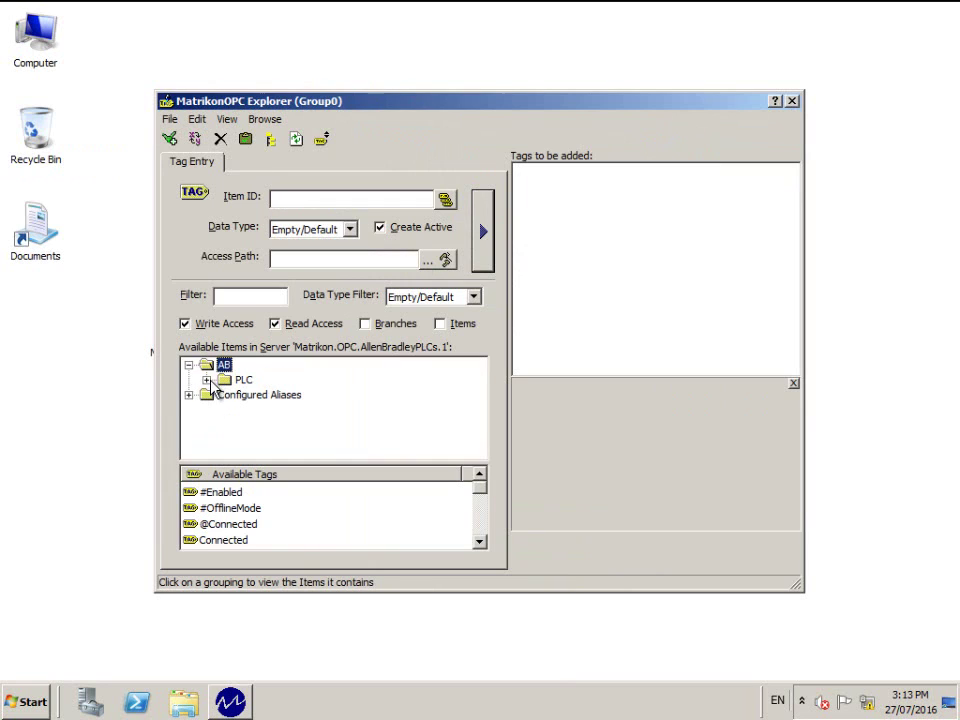
click(207, 382)
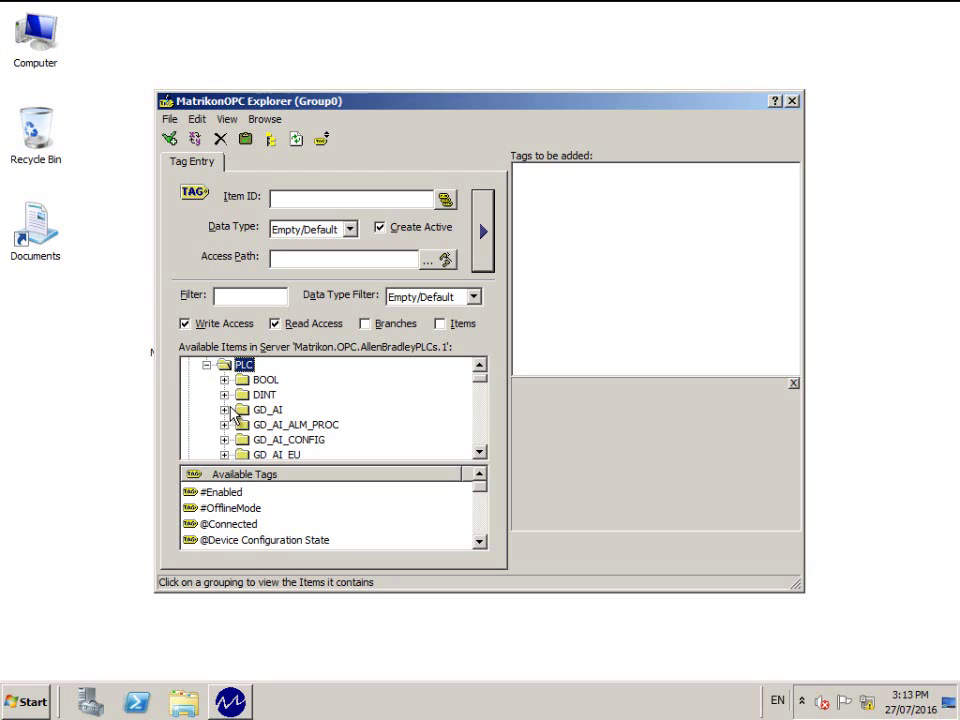
click(226, 381)
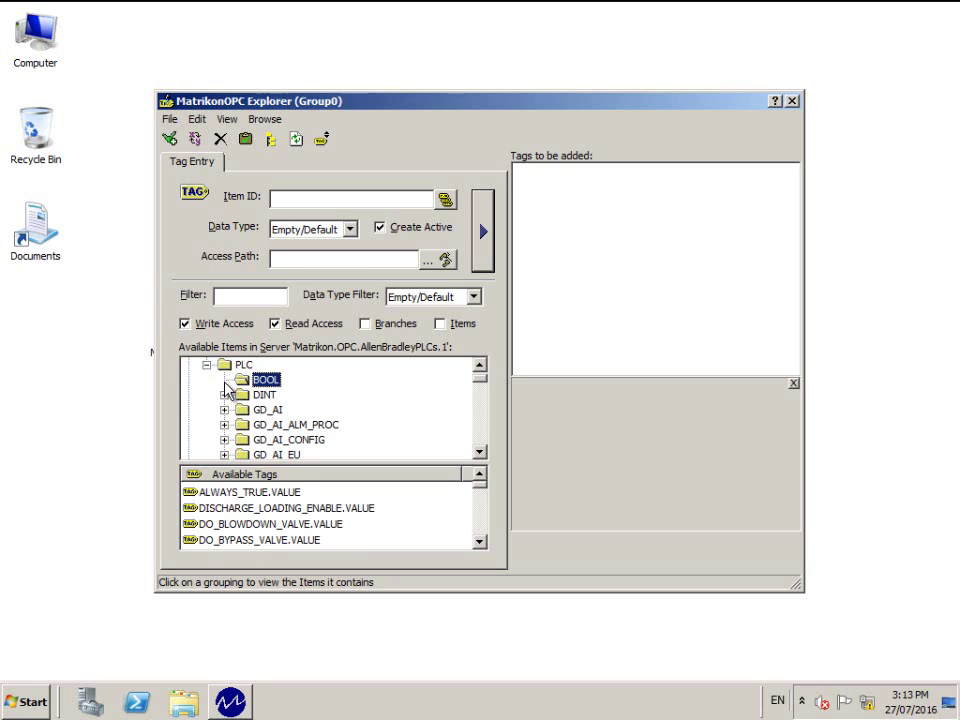
click(480, 541)
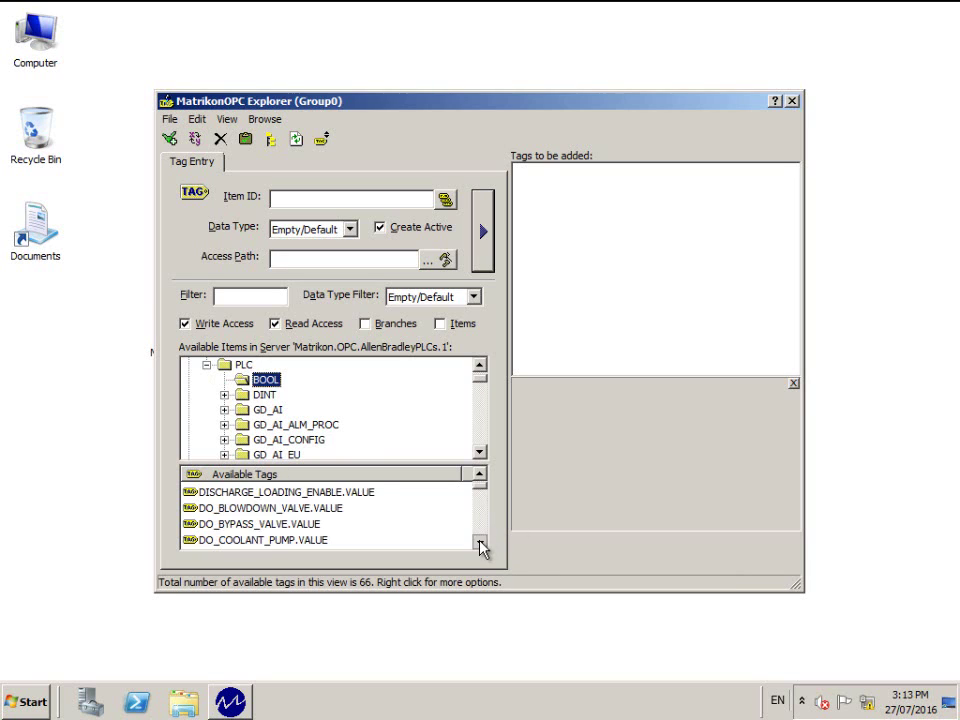
click(480, 543)
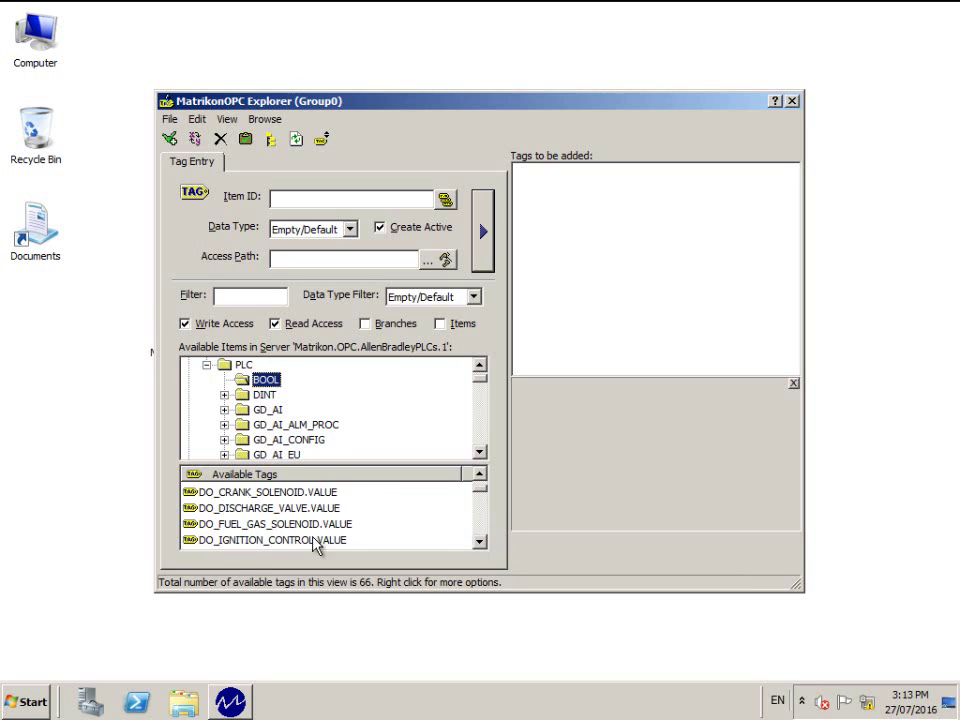
Add DO_FUEL_GAS_SOLENOID.VALUE to the tag list as AB:PLC:BOOL:DO_FUEL_GAS_SOLENOID.
right_click(240, 530)
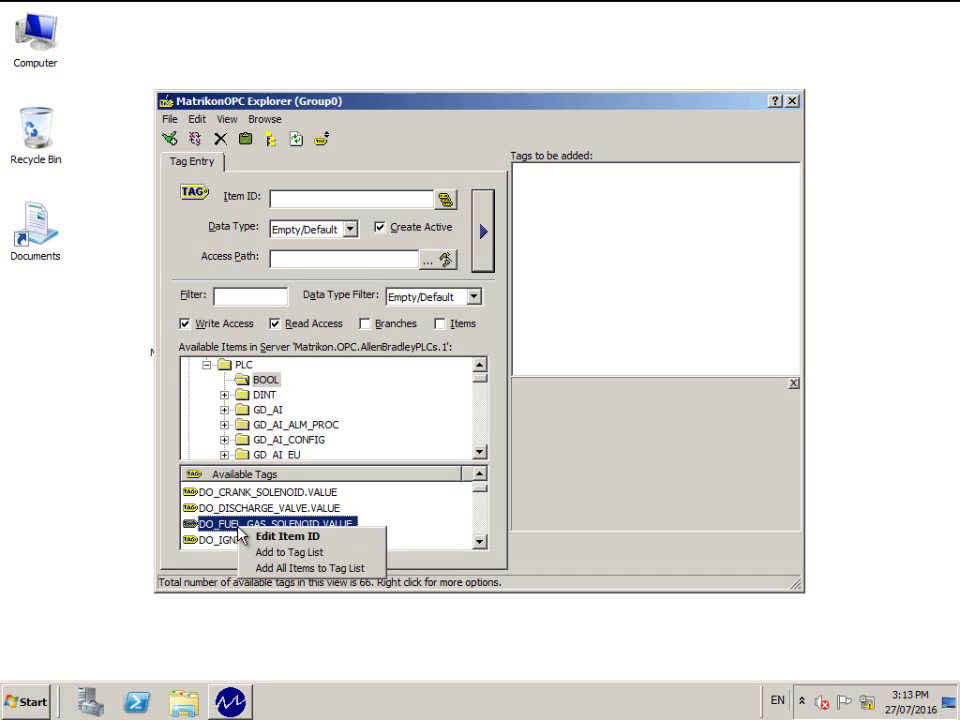
click(311, 553)
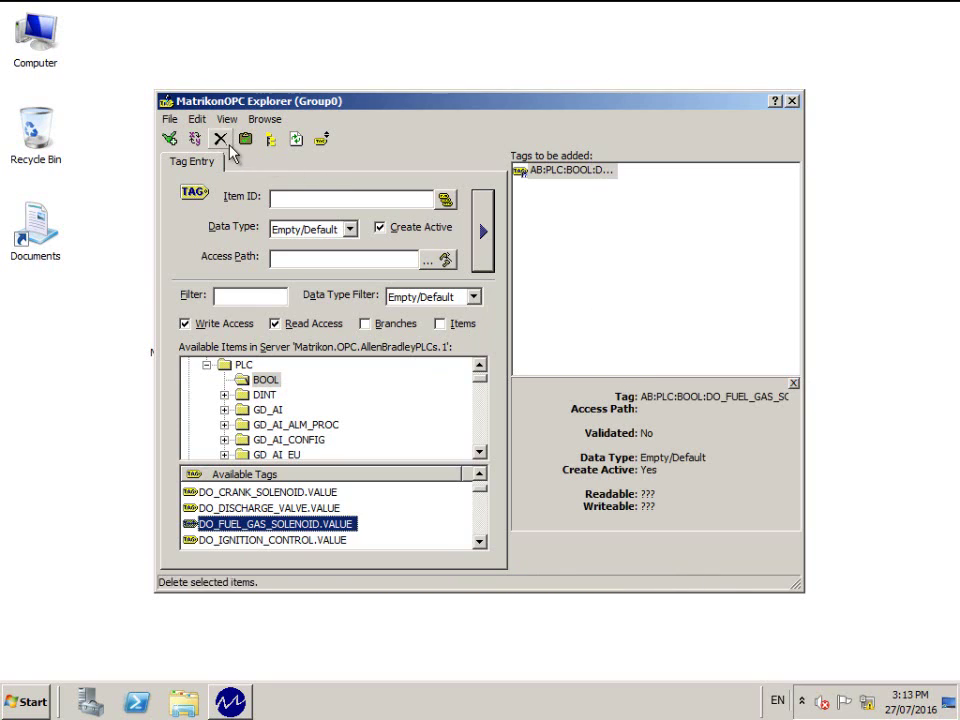
Validate and add the queued tag to Group0, then autofit the Quality and Timestamp columns.
click(170, 141)
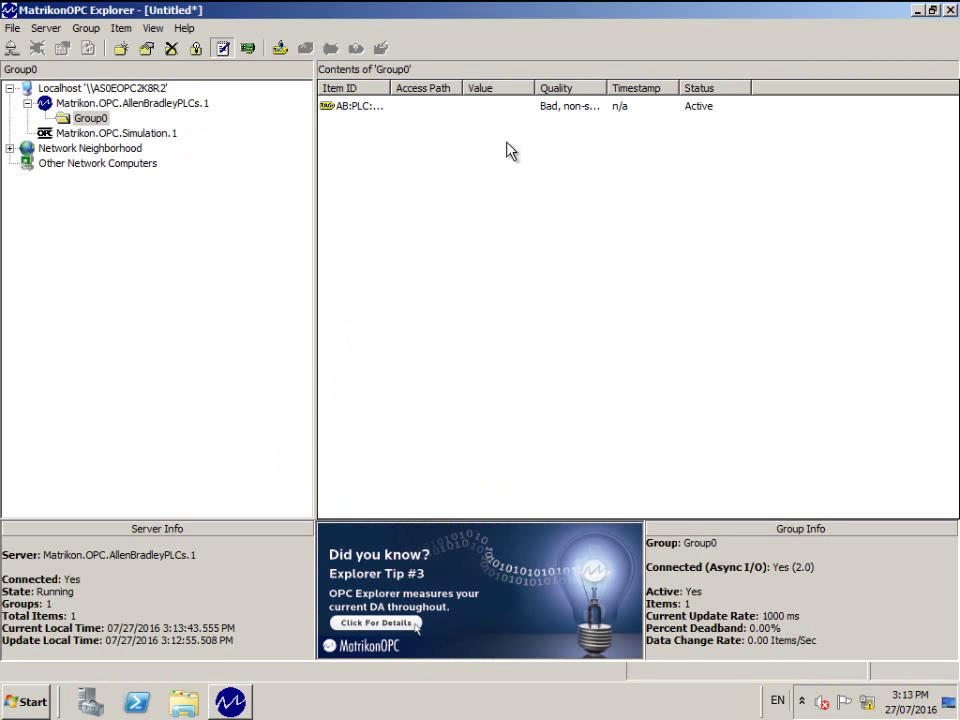
double_click(602, 88)
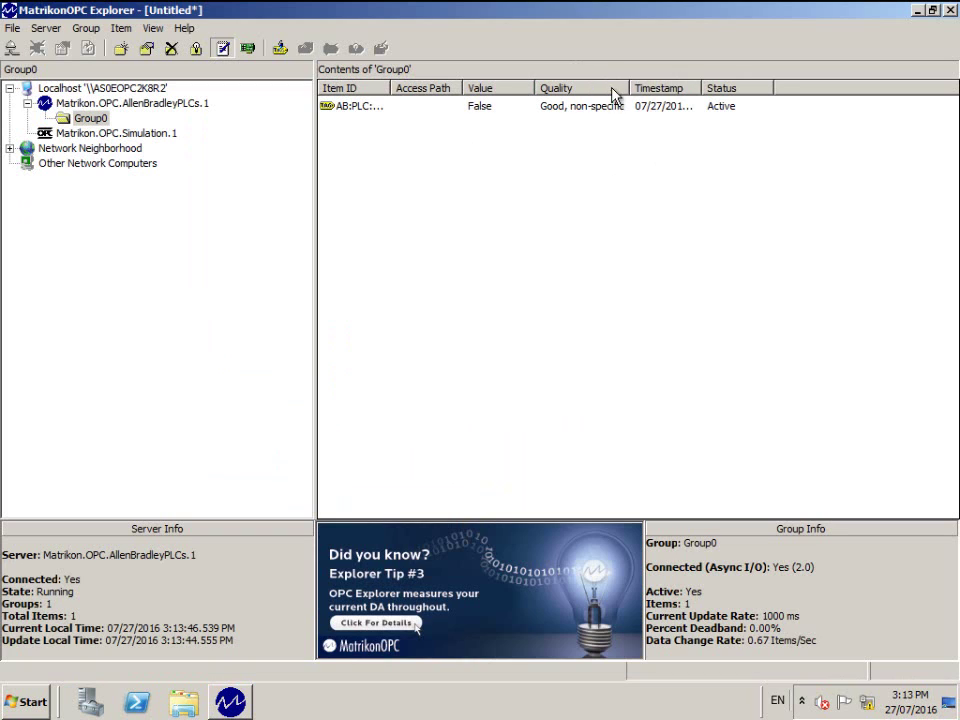
double_click(703, 88)
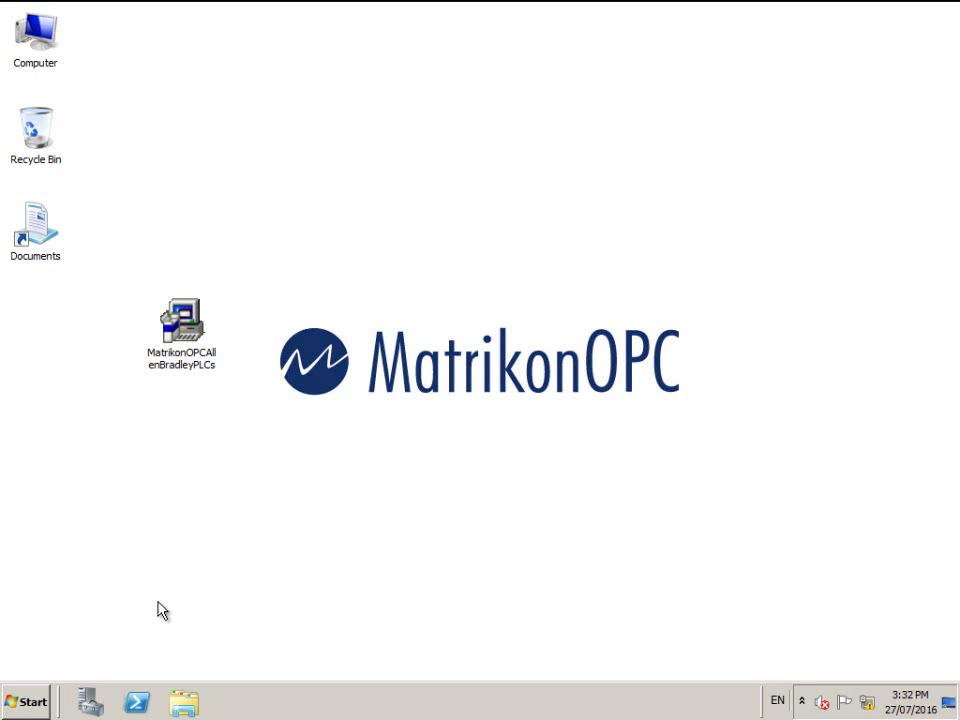
click(33, 703)
click(97, 630)
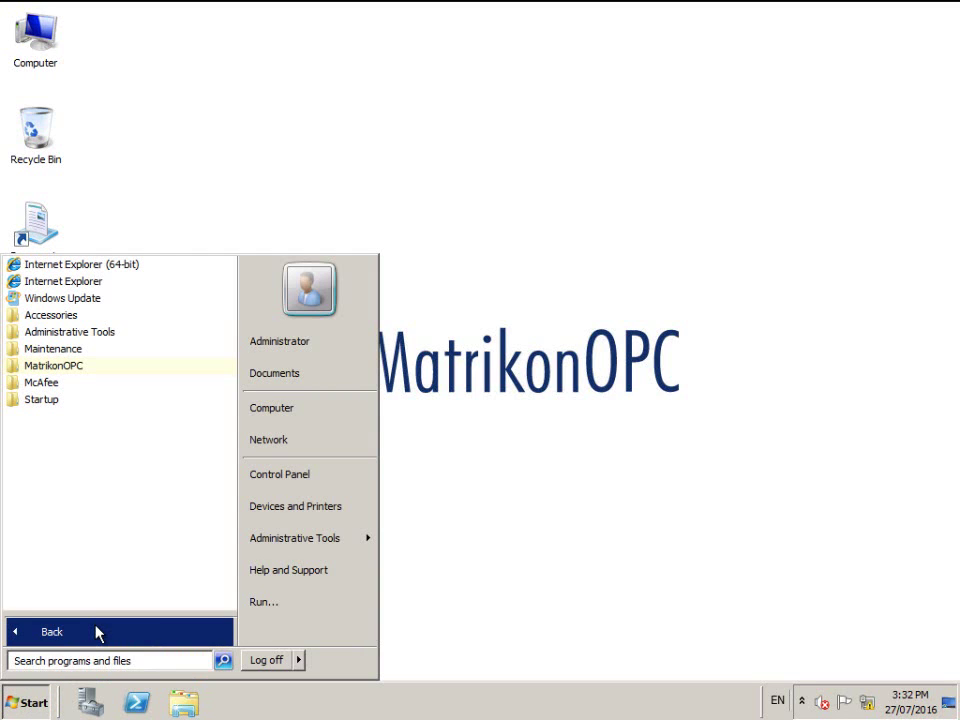
click(62, 366)
click(83, 386)
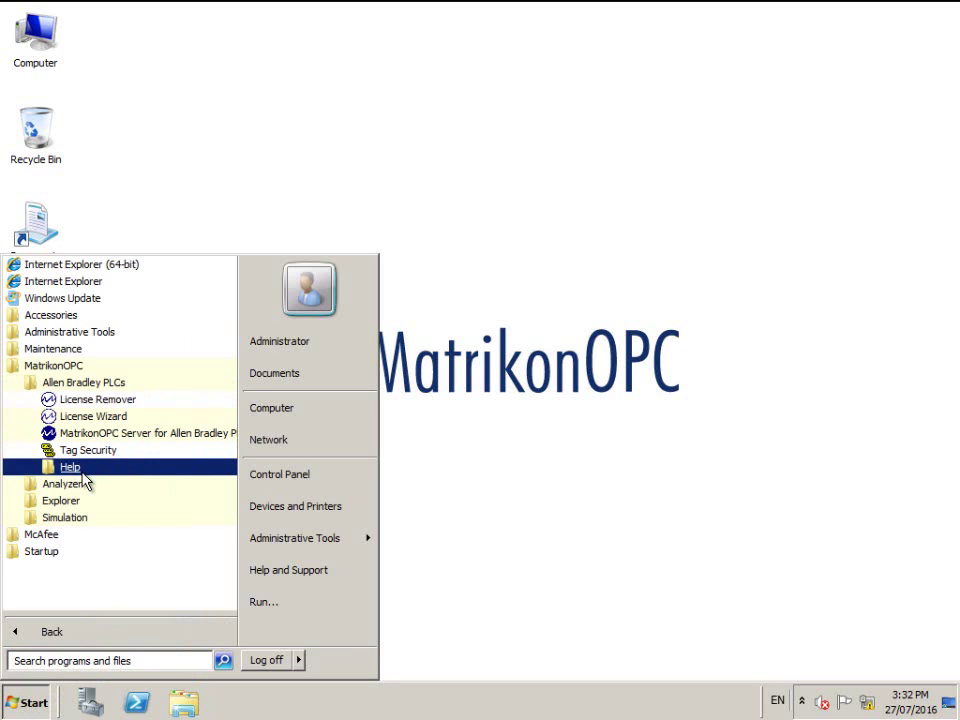
click(80, 470)
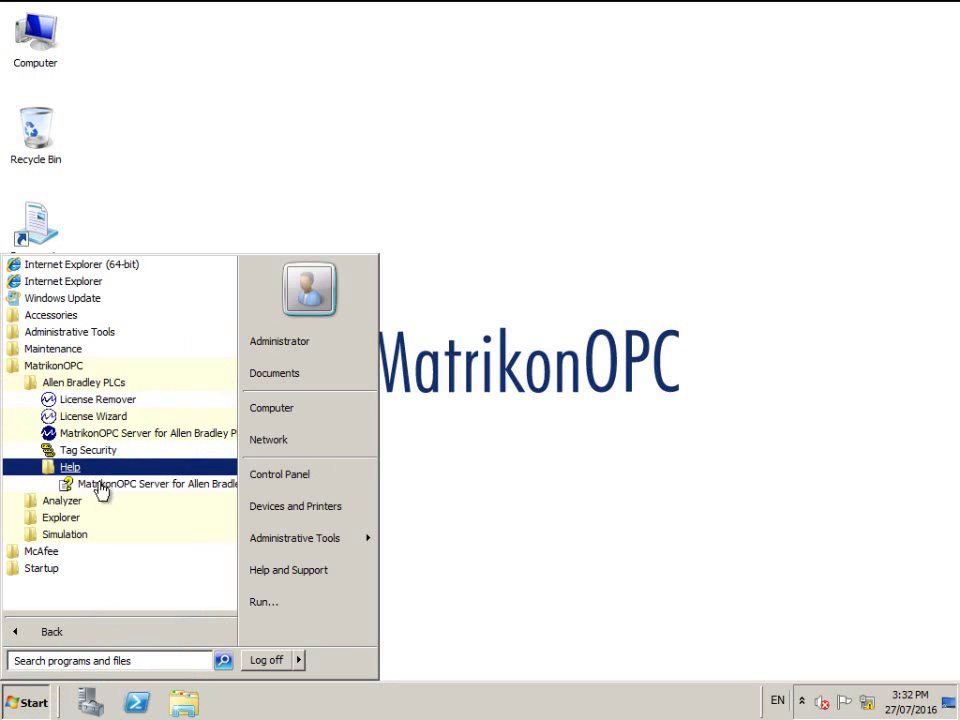
click(626, 483)
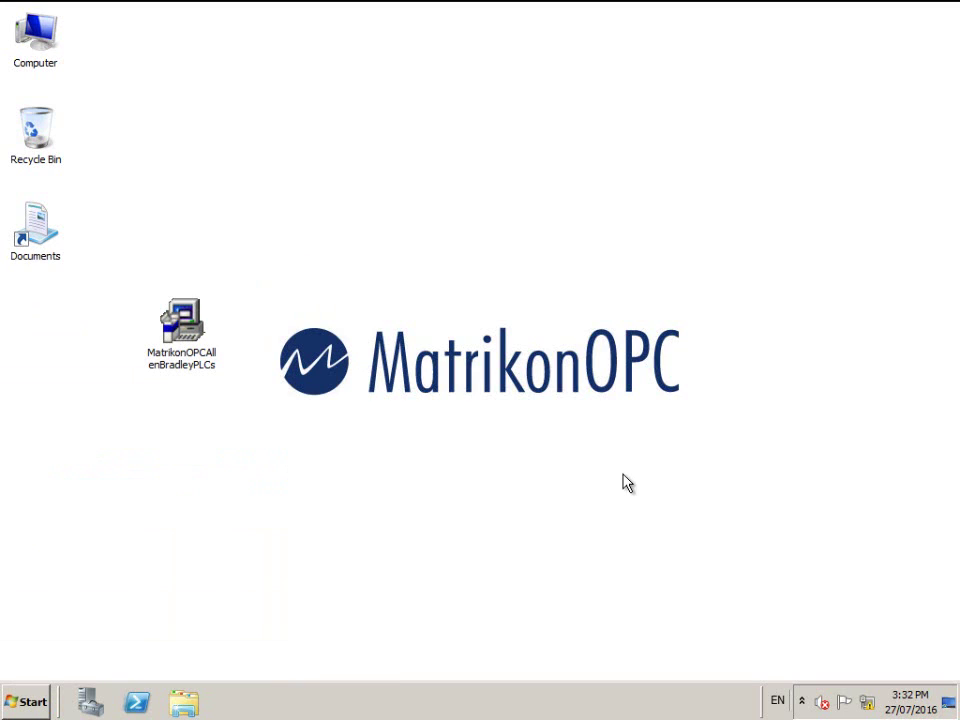